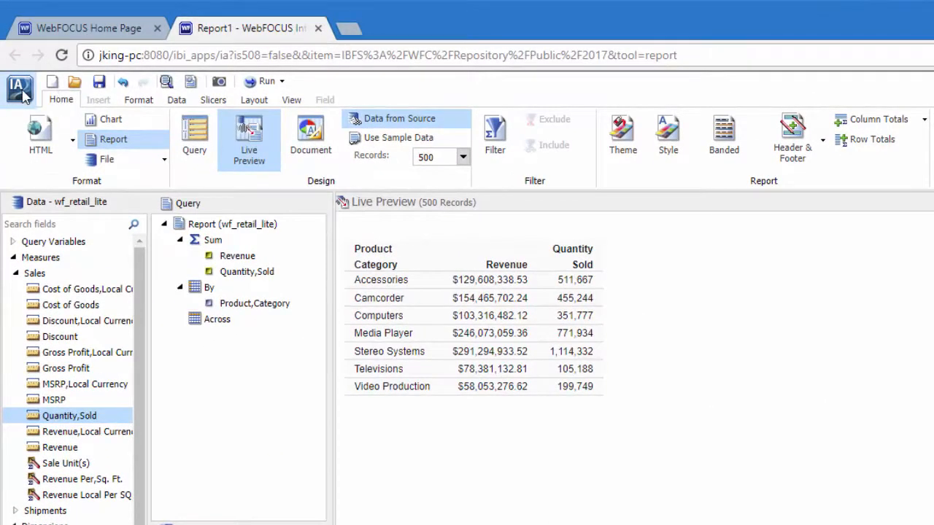
- Create a new report based on the wf_retail_lite master file in the ibisamp folder
click(14, 97)
click(35, 113)
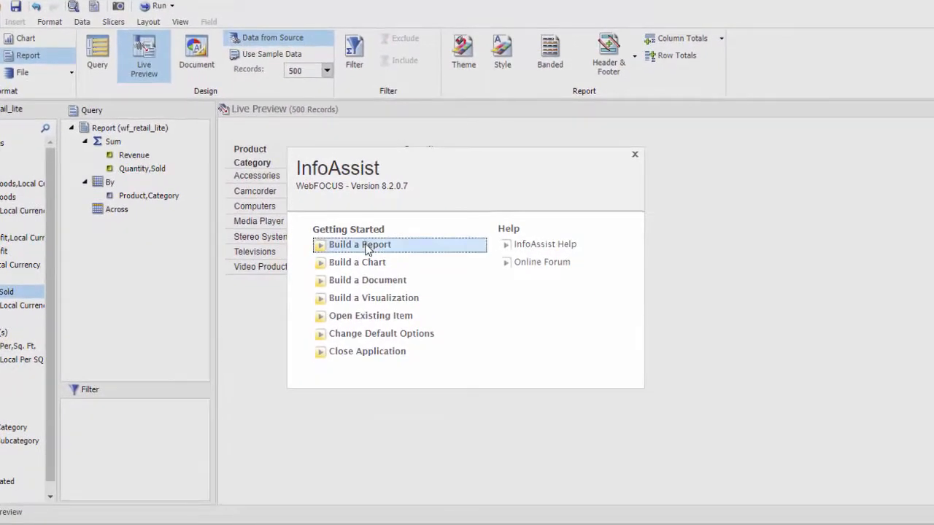
click(367, 251)
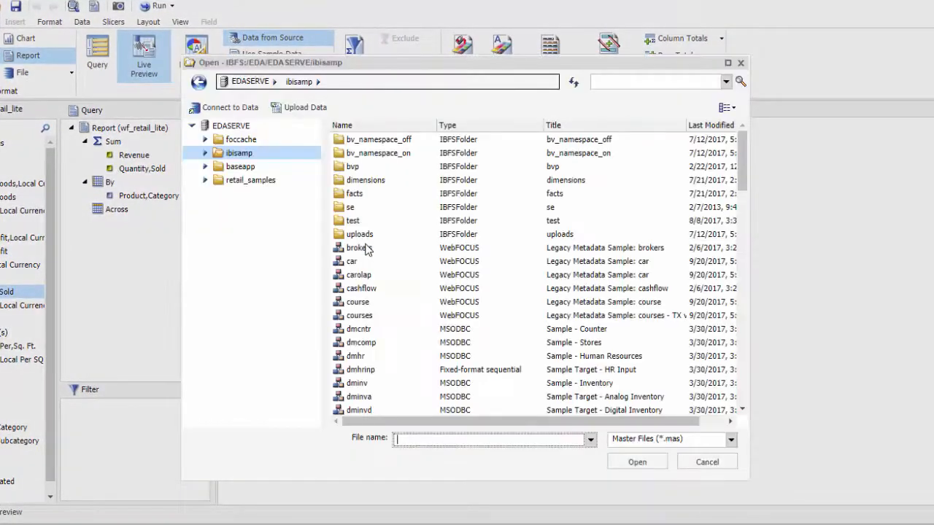
scroll(738, 261, down, 10)
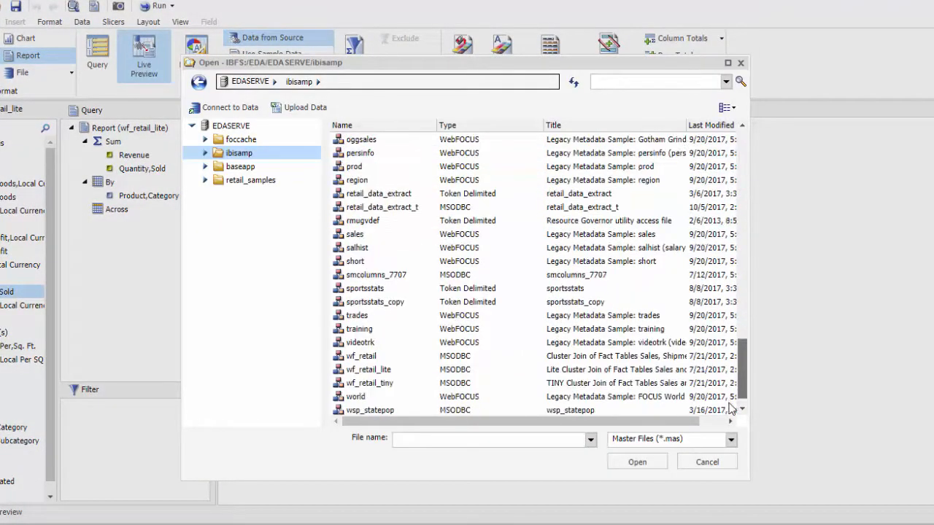
click(578, 342)
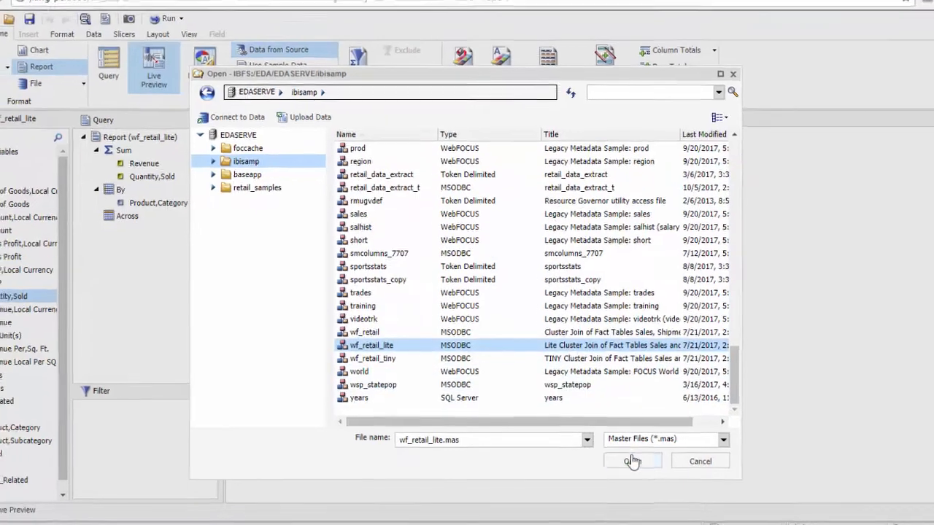
click(637, 462)
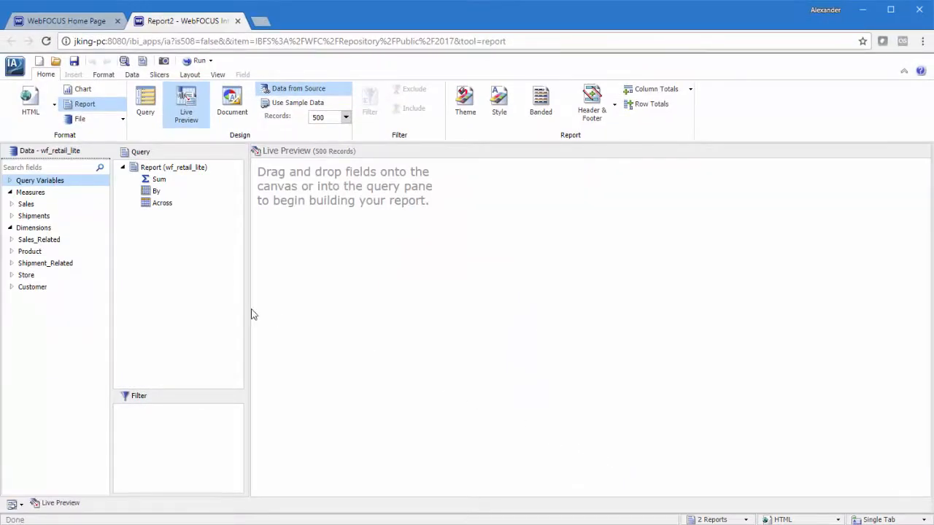
- Add Customer,Country as the sort field and Revenue and Quantity,Sold as summed measures in the report
click(11, 288)
double_click(60, 323)
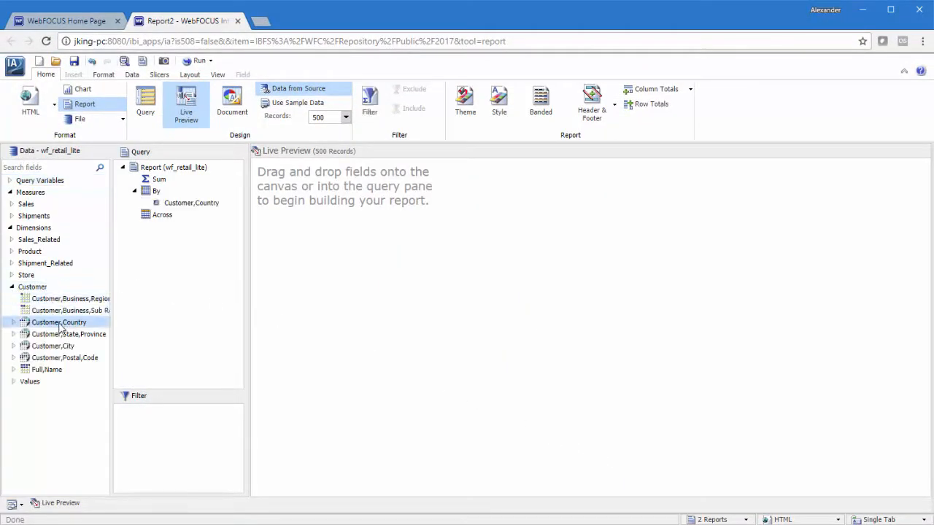
click(20, 206)
double_click(44, 334)
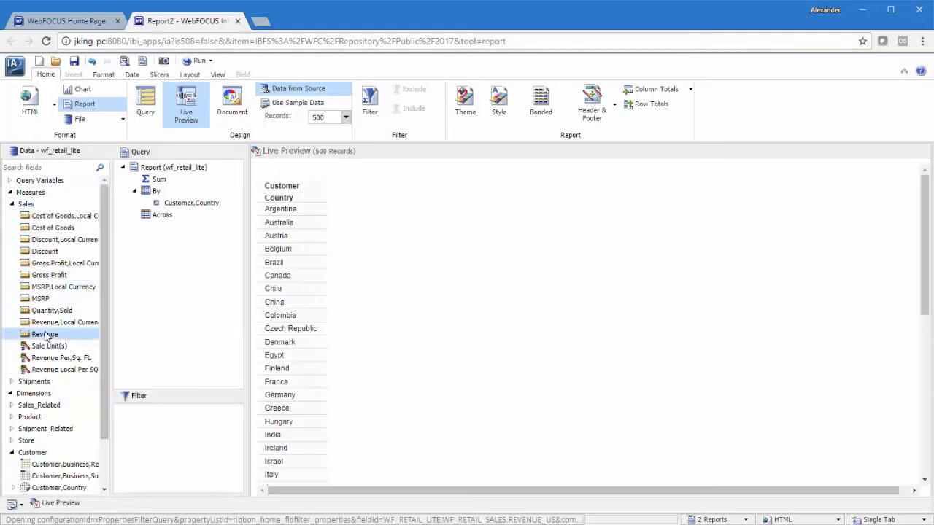
drag(51, 314, 409, 305)
- Add Brand Type from the Product Model attributes as the report's Across field
click(12, 416)
click(13, 452)
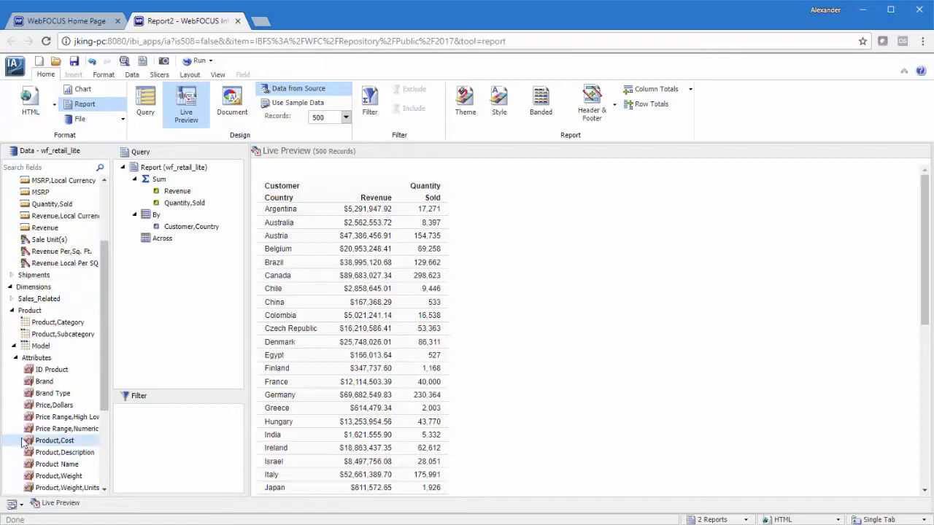
drag(47, 393, 174, 246)
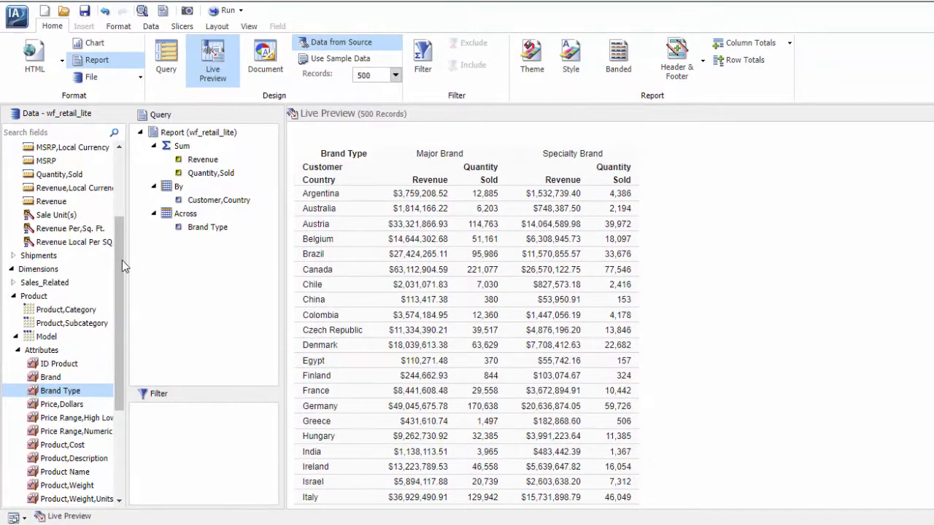
drag(118, 259, 118, 273)
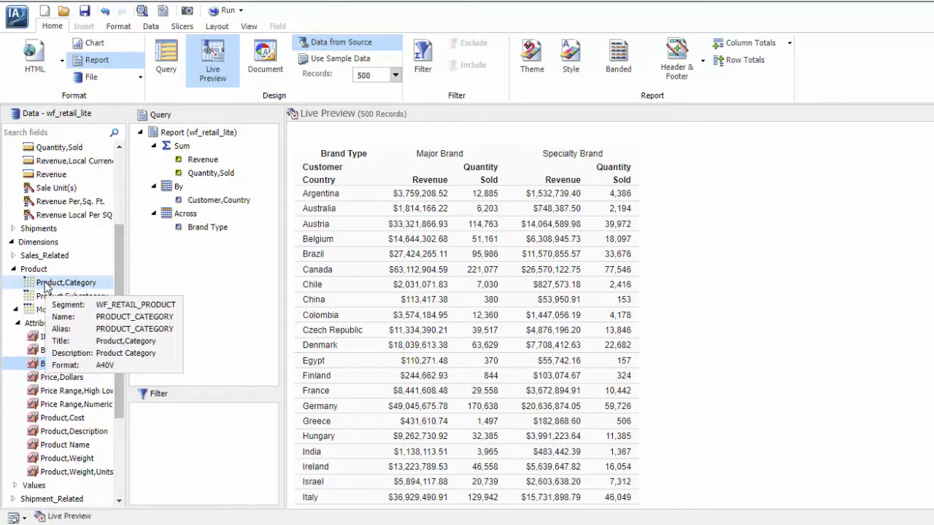
mouse_move(51, 282)
mouse_down()
mouse_move(177, 404)
mouse_move(188, 441)
mouse_move(59, 283)
mouse_up()
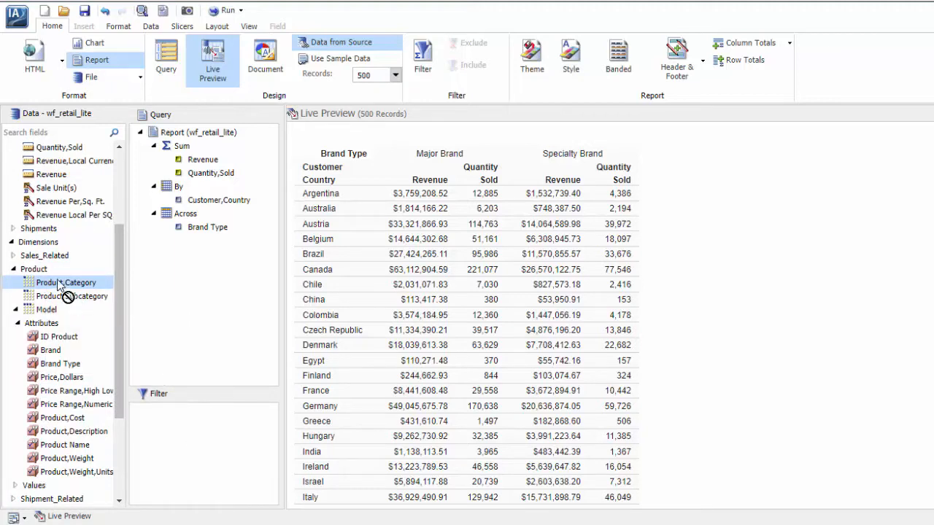
right_click(58, 285)
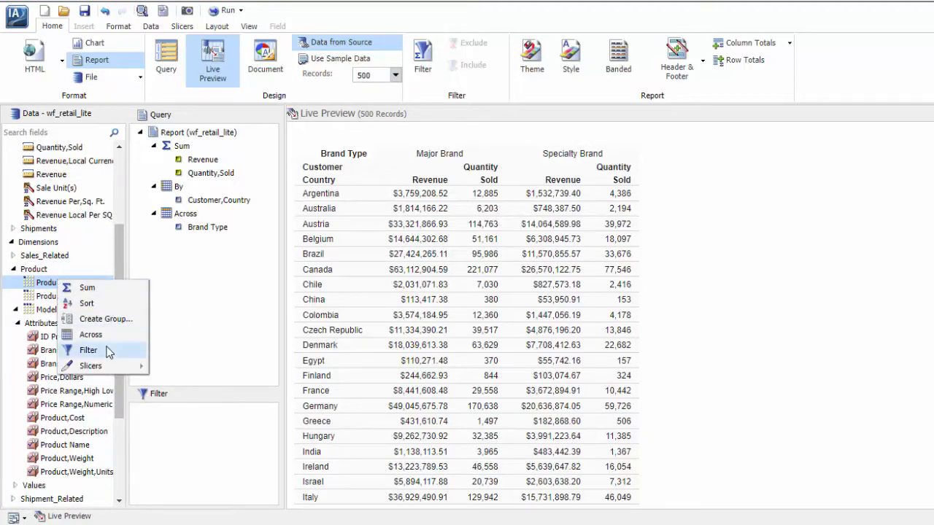
- Start a new WHERE filtering condition on the Product,Category field
click(152, 26)
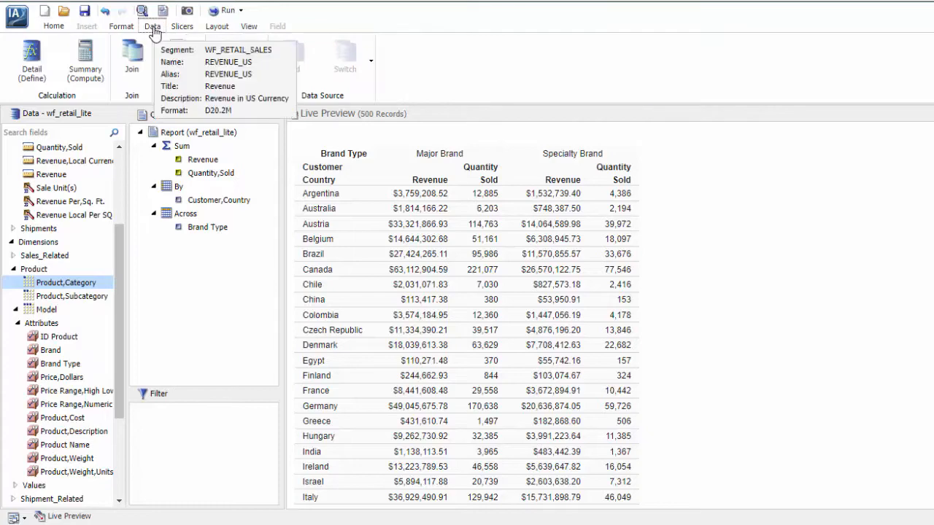
click(180, 55)
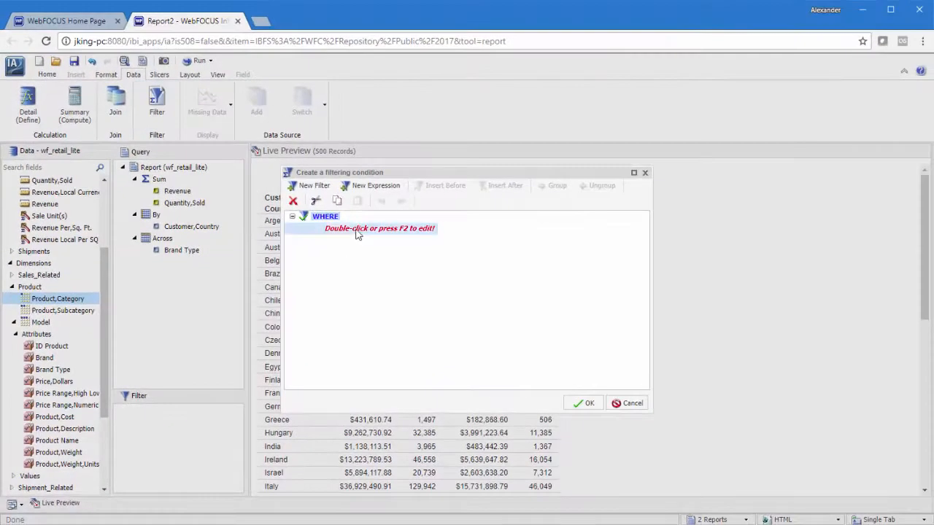
double_click(401, 204)
scroll(394, 335, down, 2)
click(351, 358)
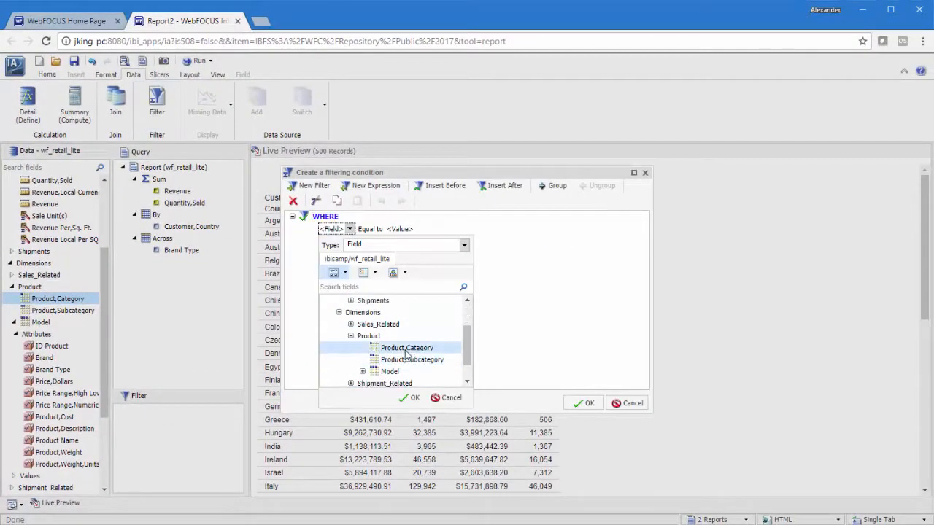
double_click(408, 349)
- Set the Product,Category condition to equal Accessories and apply the filter to the report
click(419, 229)
click(436, 229)
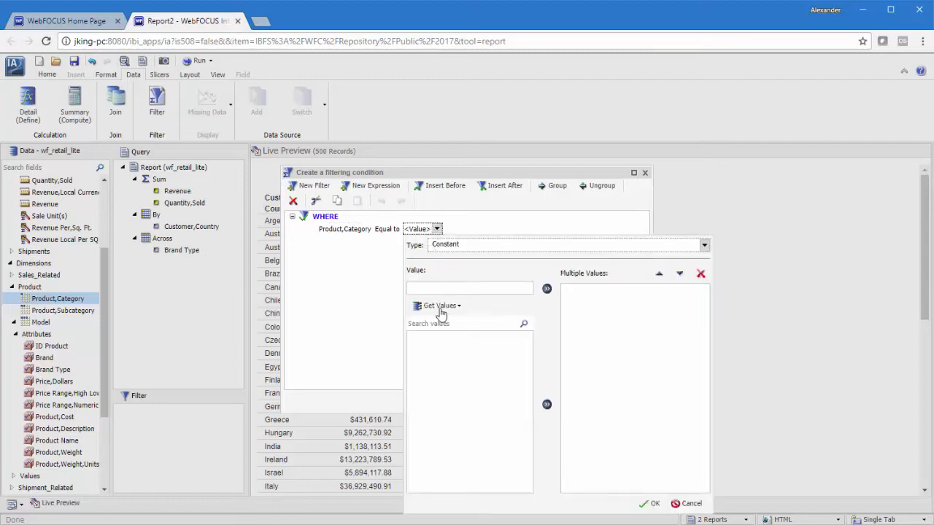
click(441, 306)
click(434, 337)
click(546, 405)
click(651, 503)
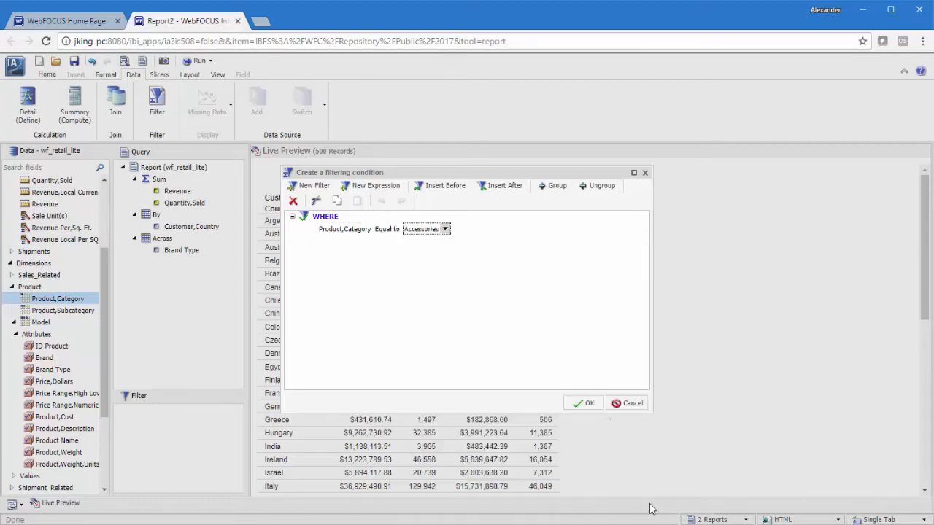
click(593, 406)
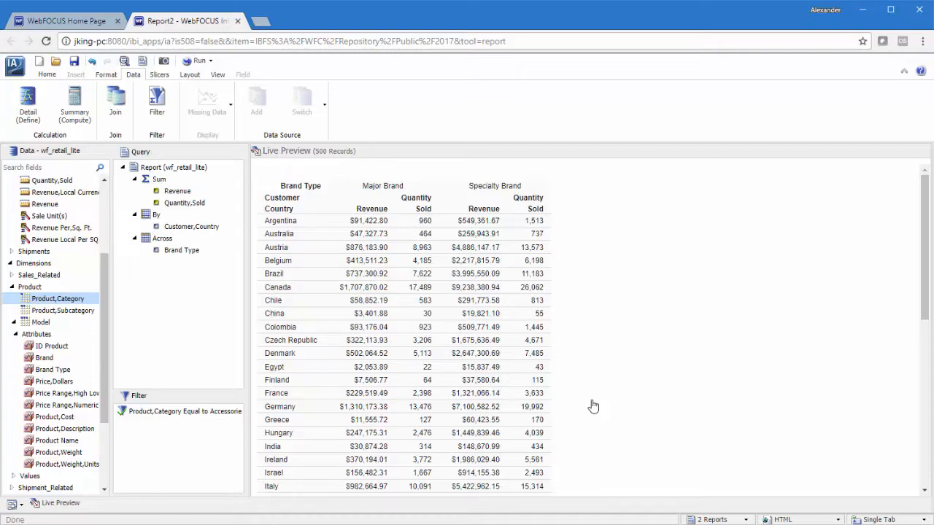
- Band the report rows with the light grey color, RGB 192, 192, 192
click(48, 74)
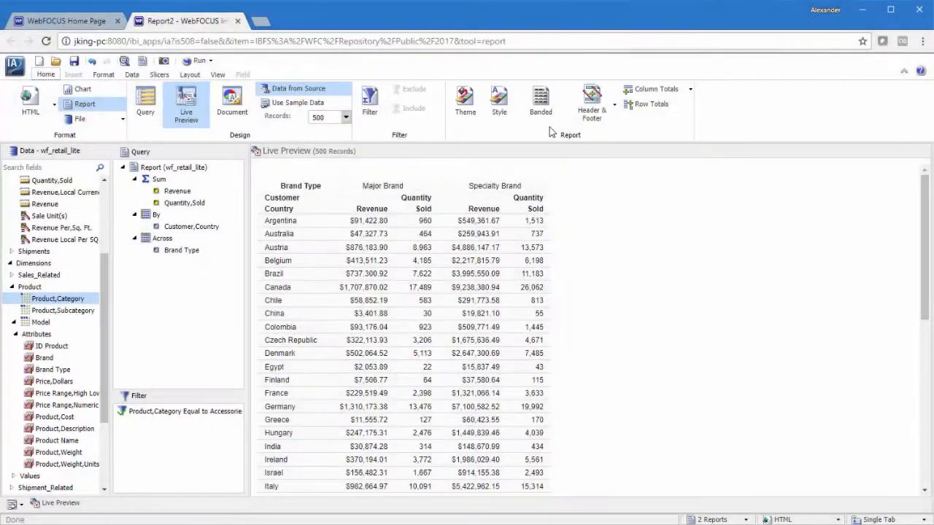
click(542, 126)
click(393, 282)
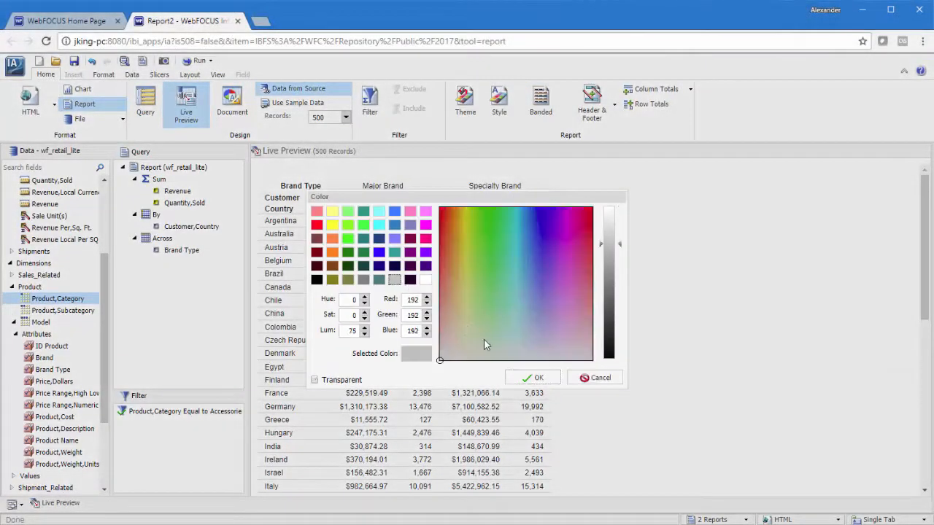
click(531, 378)
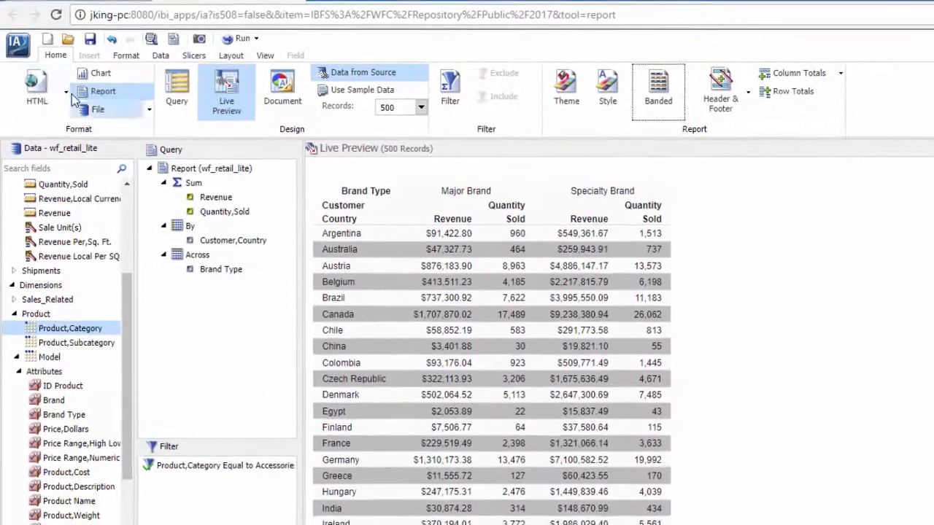
- Set the output format to HTML Analytic Document and add the report header "International Sales by Brand Type"
click(39, 106)
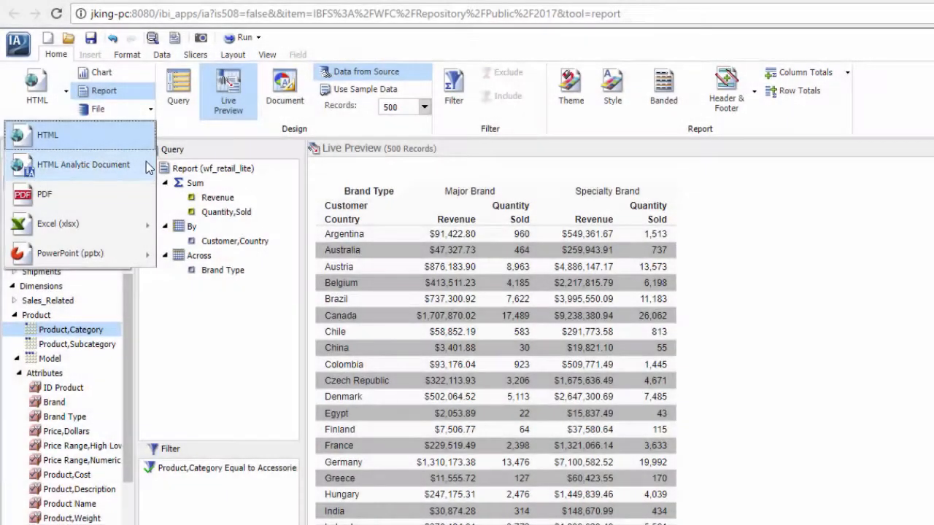
click(88, 165)
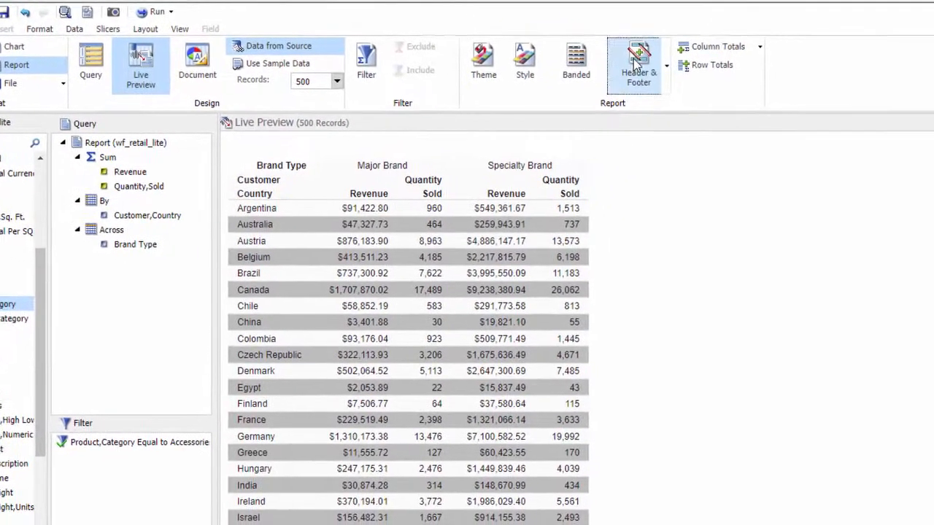
click(726, 86)
text(International Sales by Brand Type)
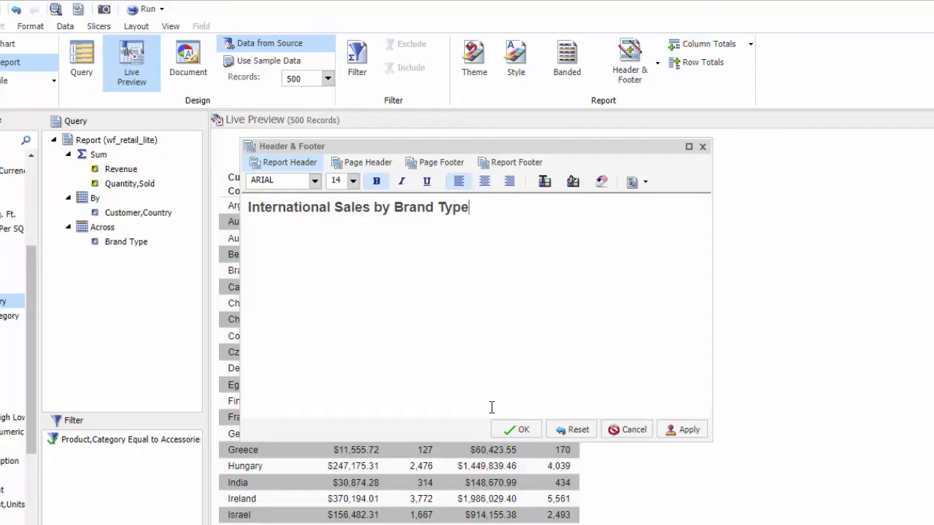
click(517, 431)
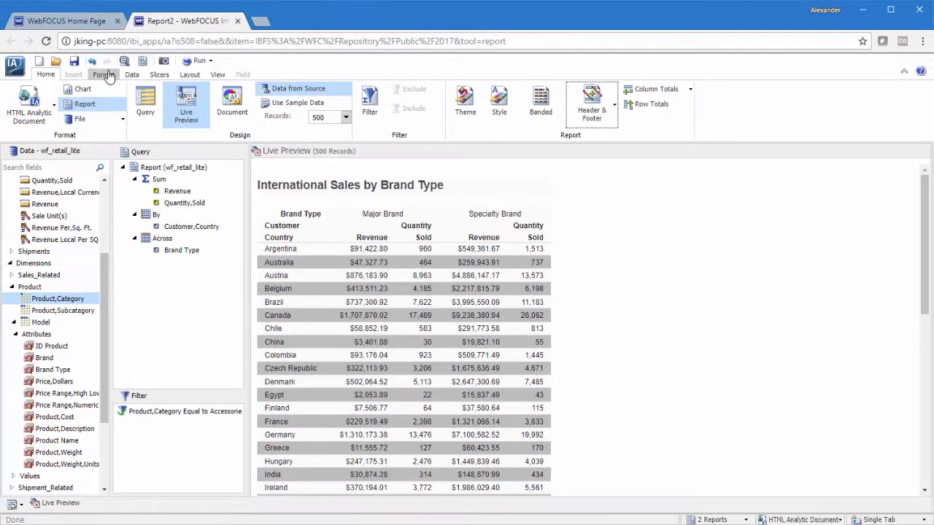
- Explore drilling from Accessories to Product Subcategory in Margin by Product Category and the auto links for Milan in Quantity Sold By Stores
click(106, 75)
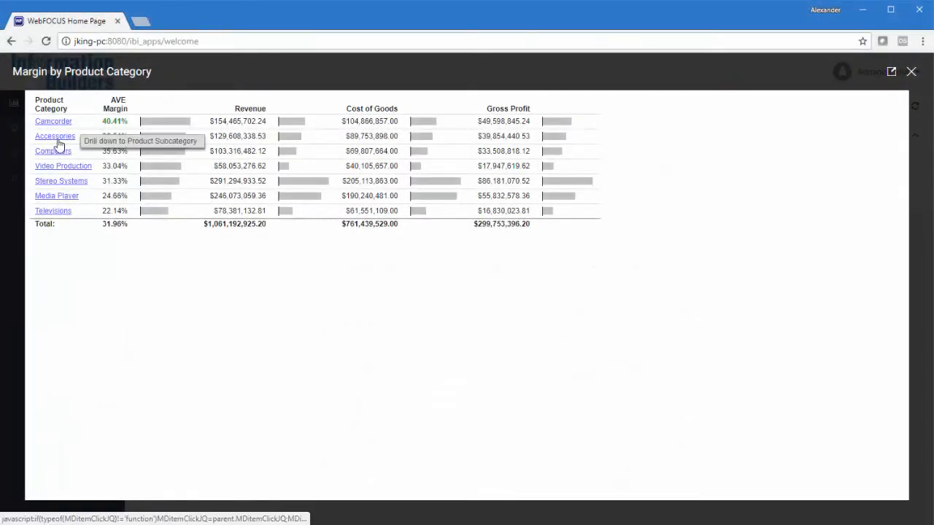
click(133, 146)
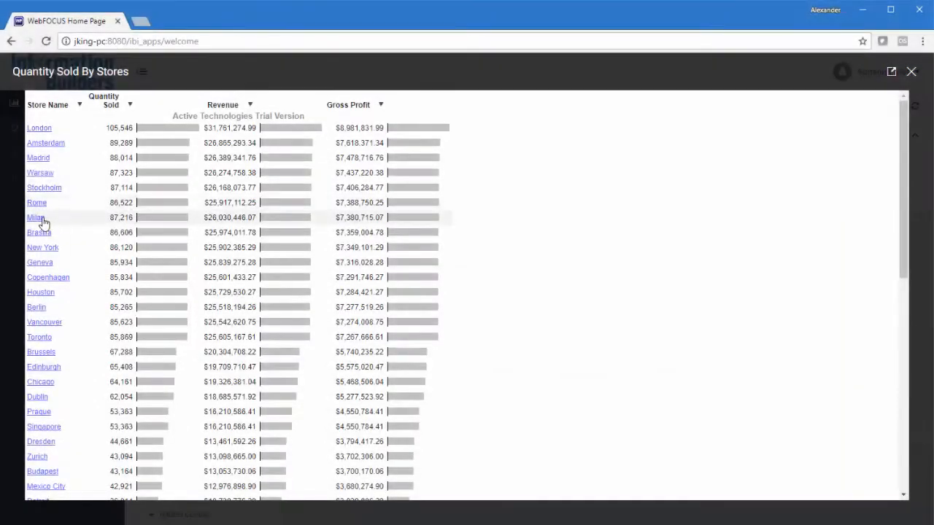
click(42, 219)
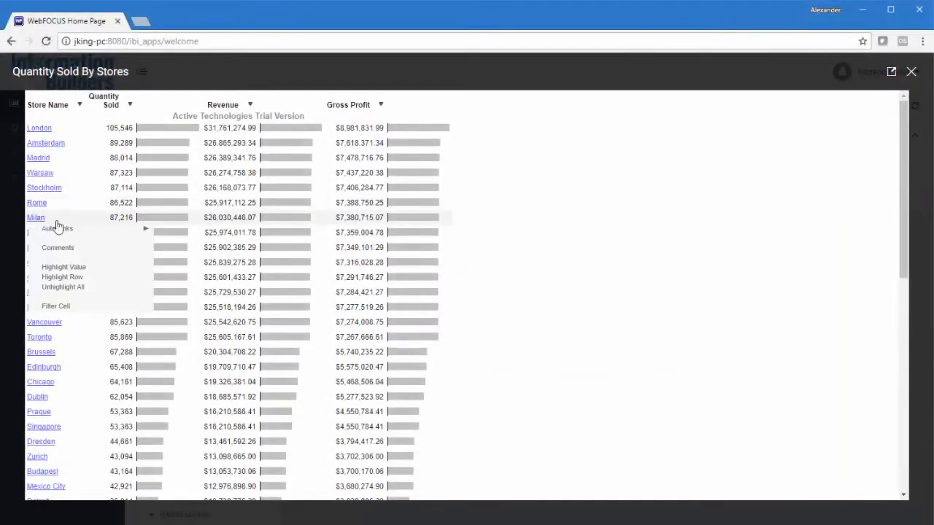
mouse_move(81, 233)
click(162, 235)
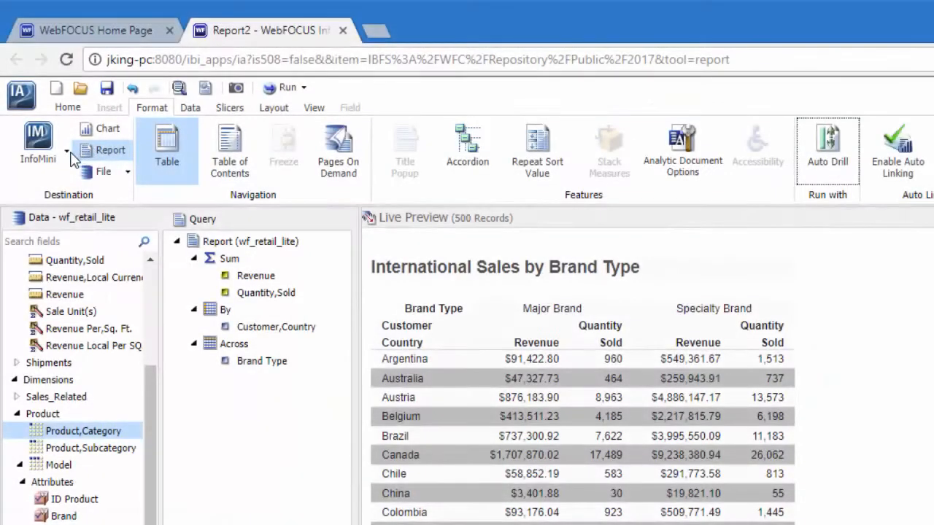
- Review the InfoMini options available for the report, leaving them as they are
click(67, 153)
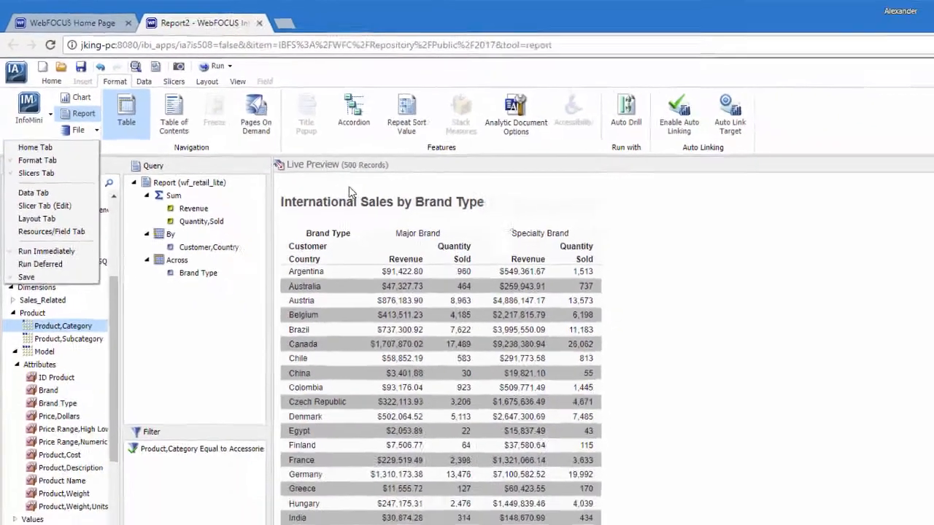
click(549, 244)
- Create a Sale,Month slicer in Group 1 from the Transaction Date, Simple fields under Sales_Related
click(161, 75)
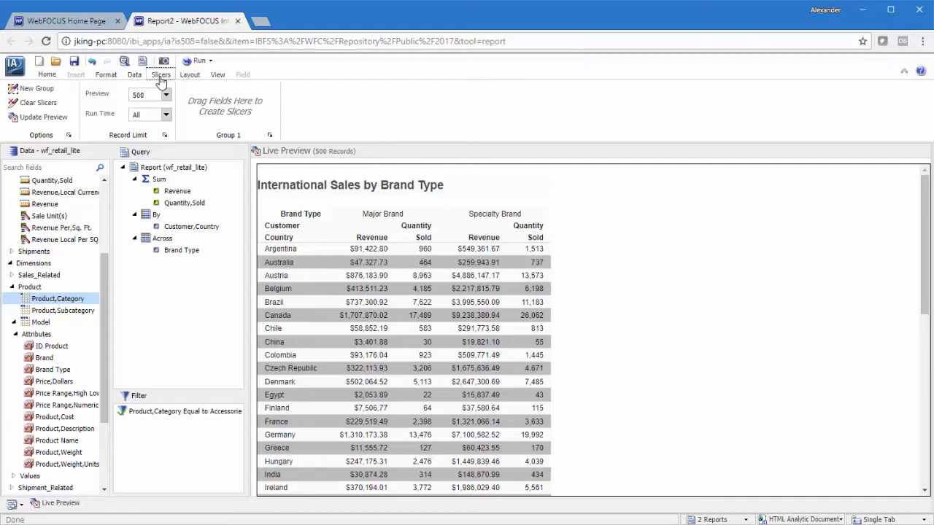
double_click(37, 275)
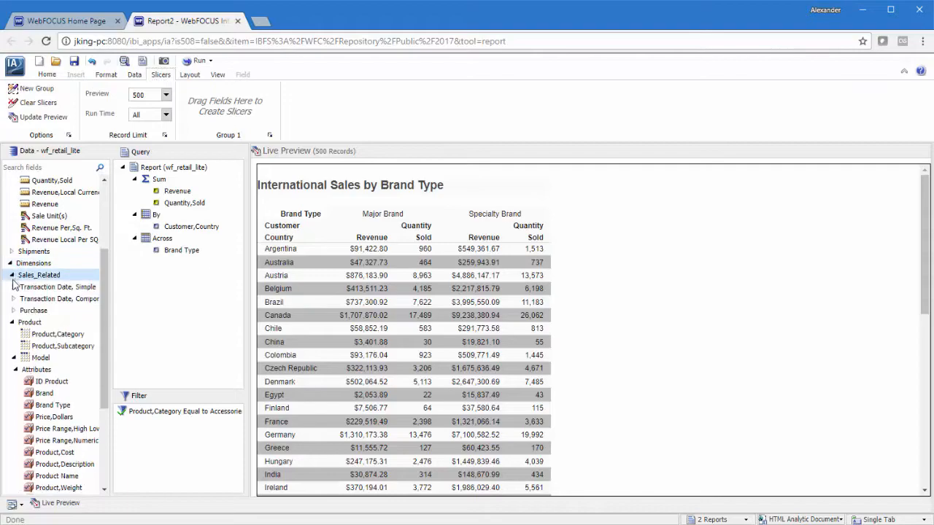
double_click(29, 287)
drag(48, 322, 226, 113)
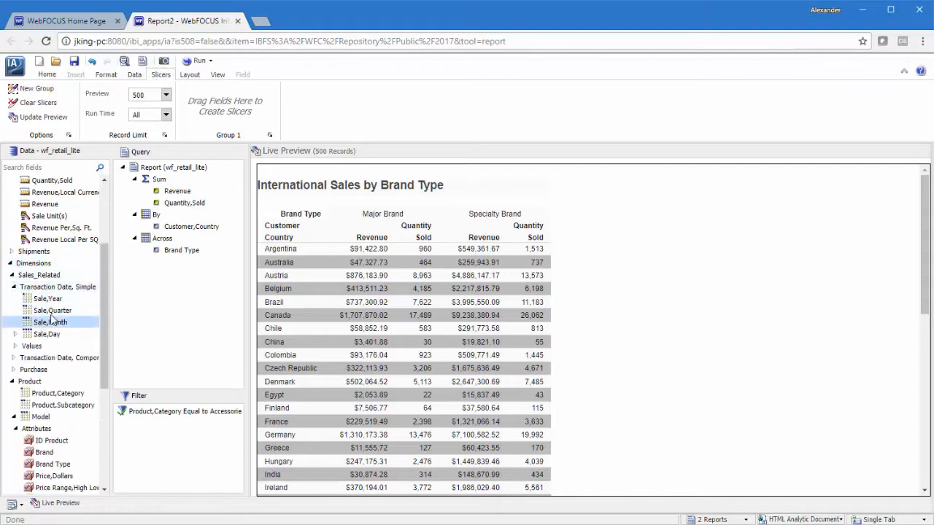
drag(311, 158, 314, 156)
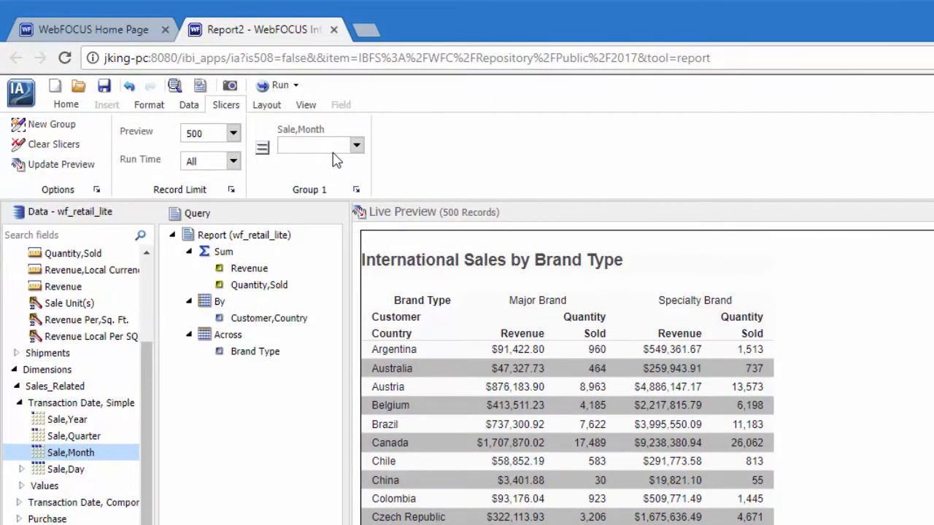
- Set the Sale,Month slicer to 8 and update the preview with that selection
click(352, 144)
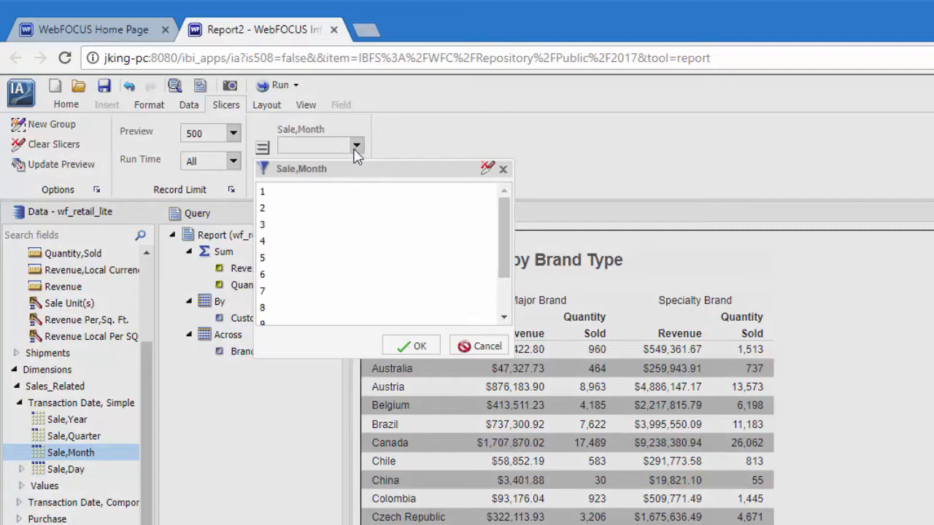
click(266, 309)
click(400, 349)
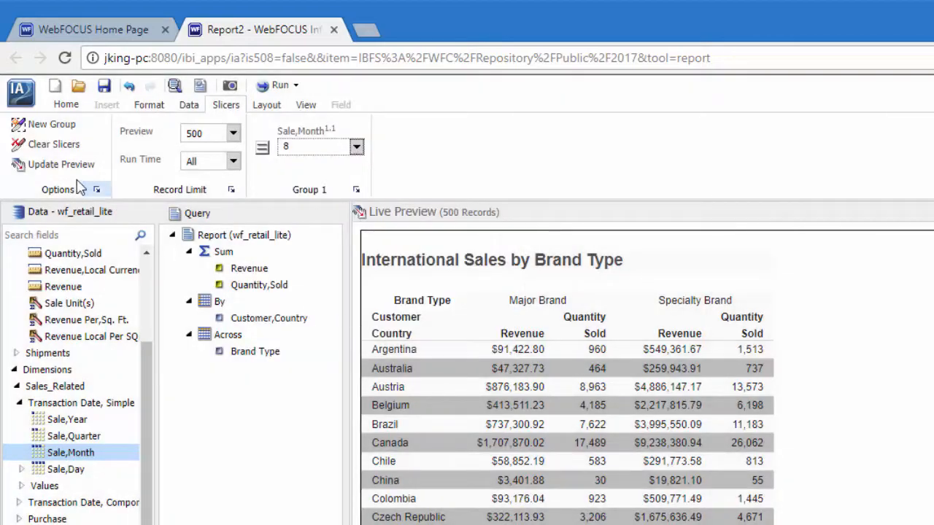
click(45, 164)
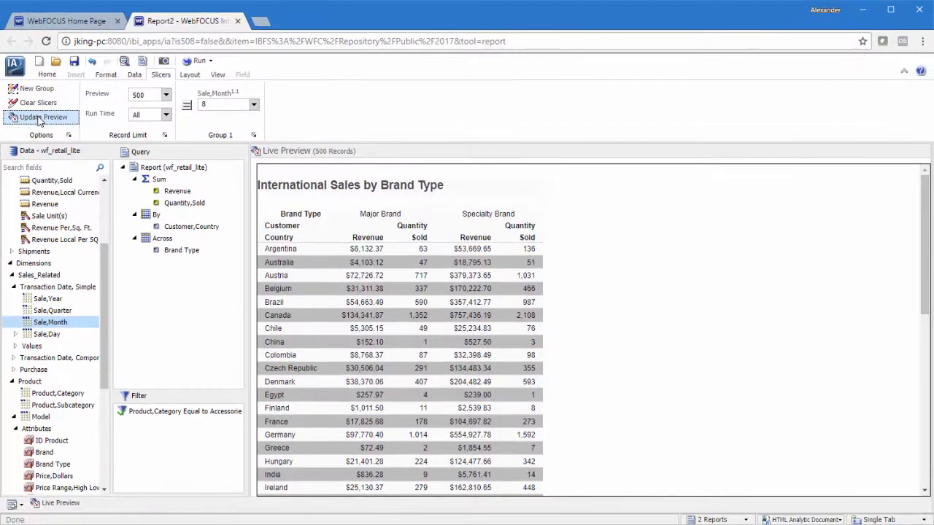
click(132, 77)
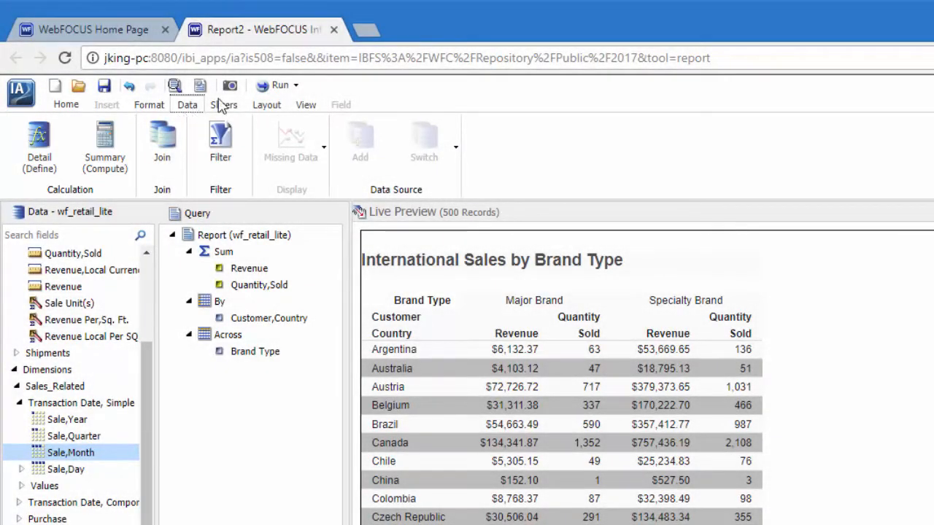
click(270, 110)
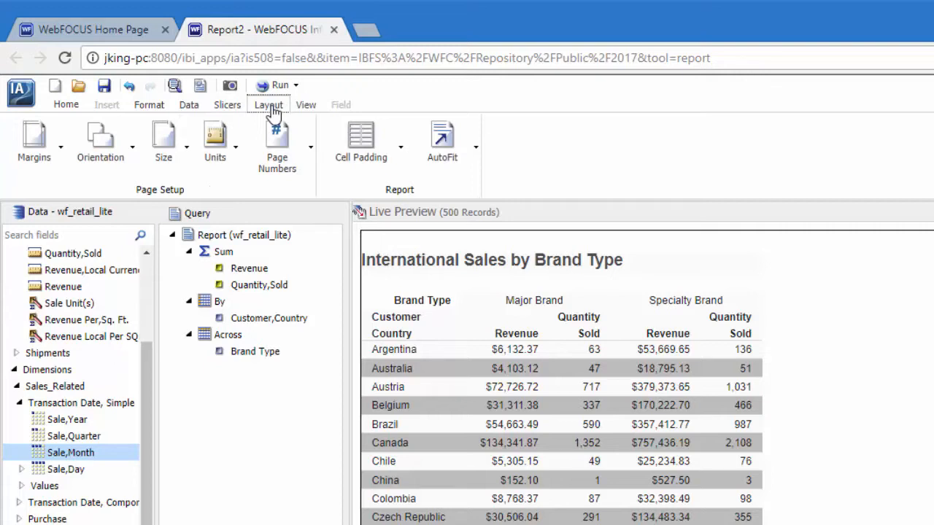
click(304, 109)
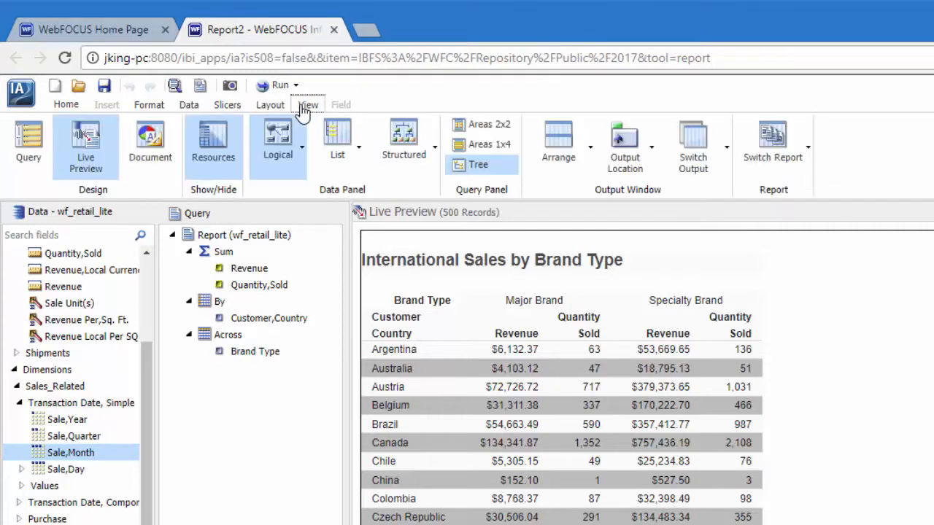
- Turn on the Report option of AutoFit in addition to Column
click(269, 108)
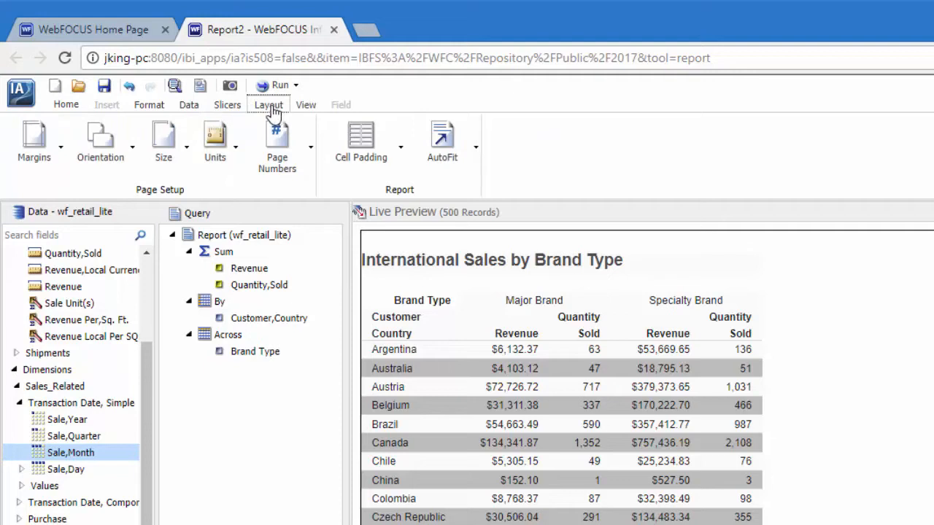
click(476, 149)
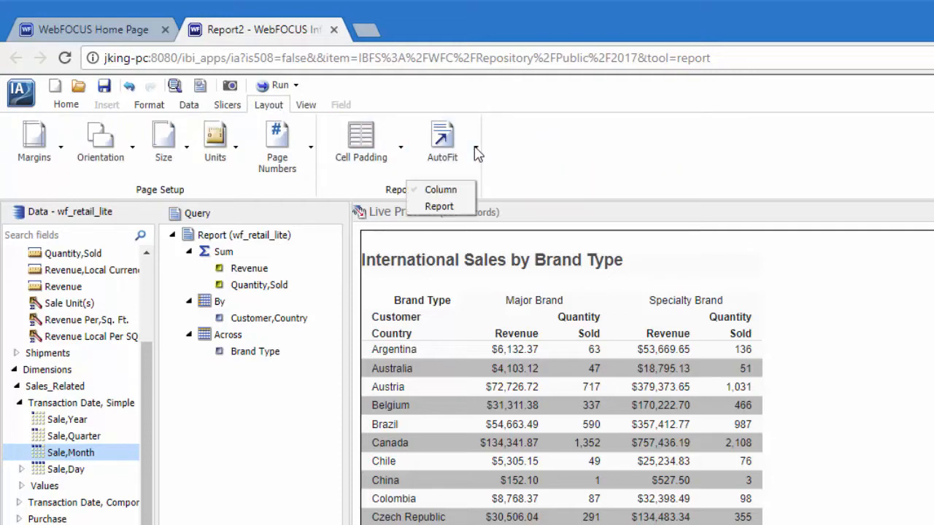
click(440, 207)
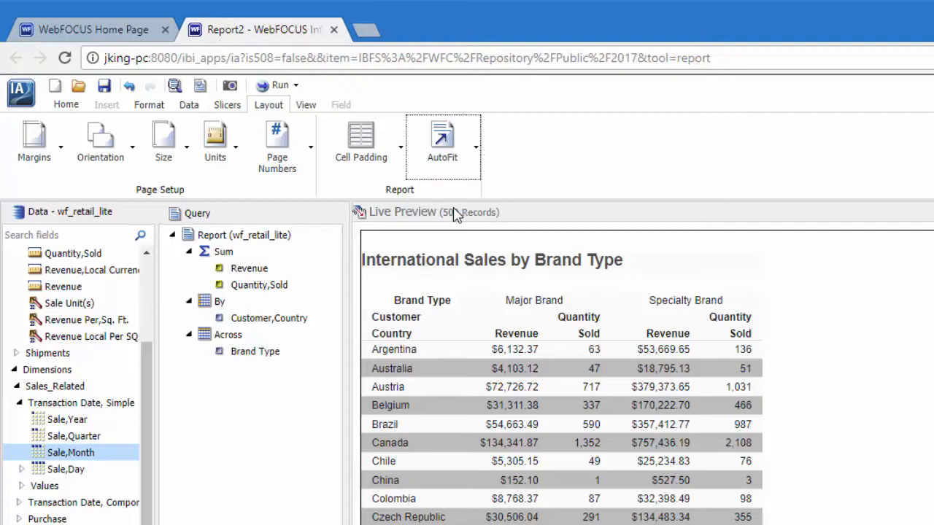
click(478, 152)
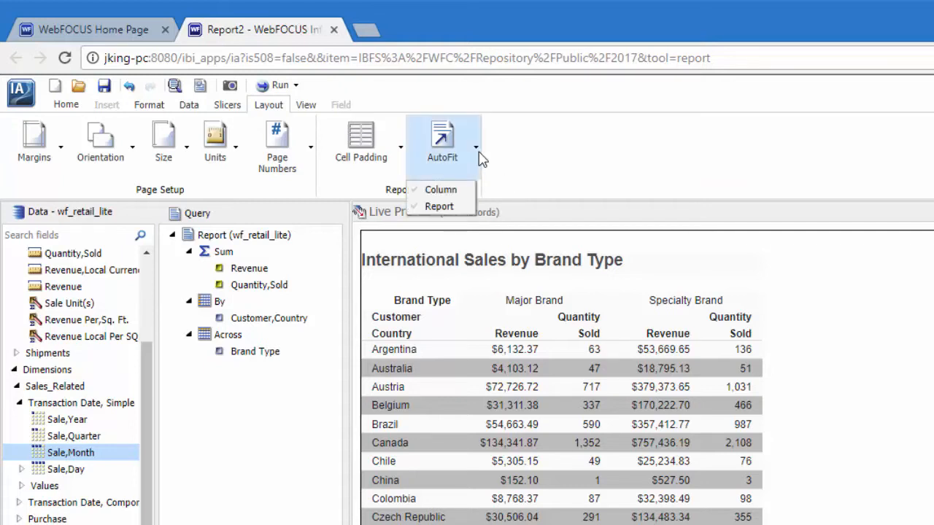
click(527, 156)
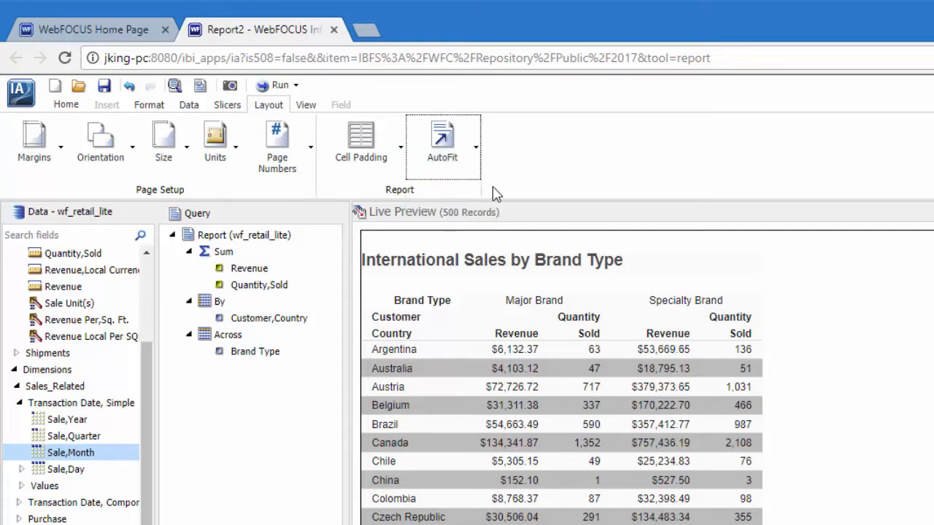
- Add a traffic light condition to the Revenue field for values greater than 500000
click(287, 268)
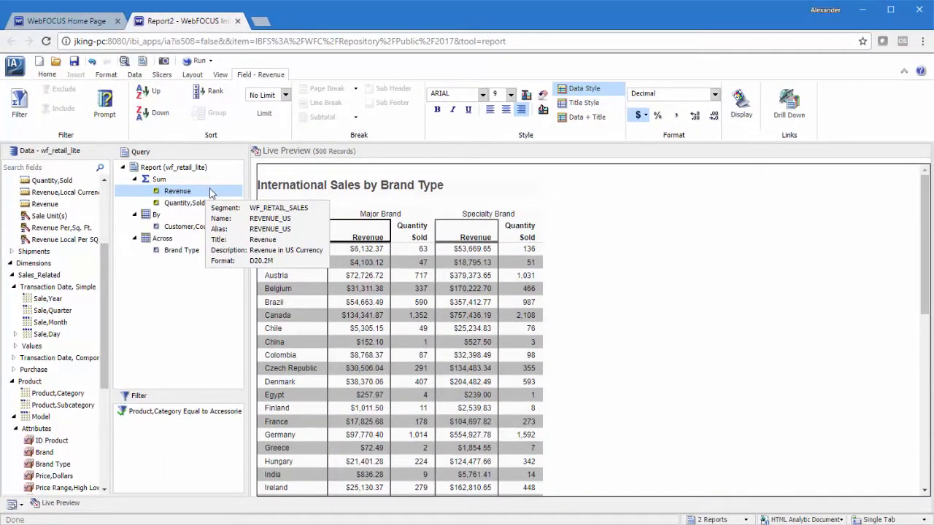
click(645, 115)
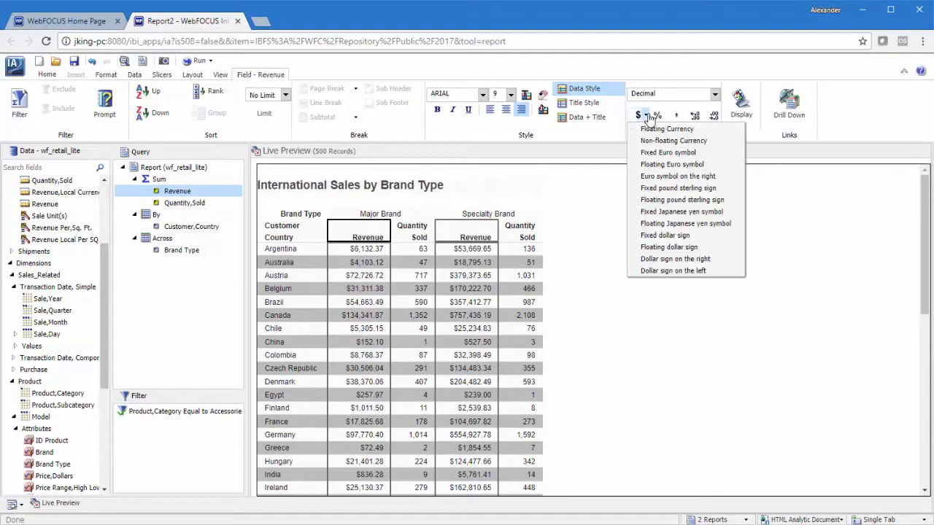
click(741, 102)
click(763, 90)
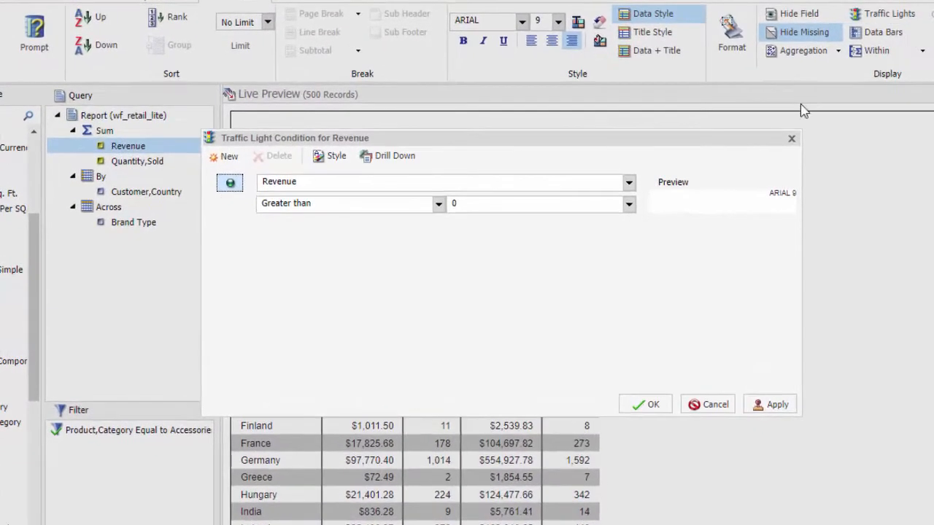
click(586, 207)
text(500000)
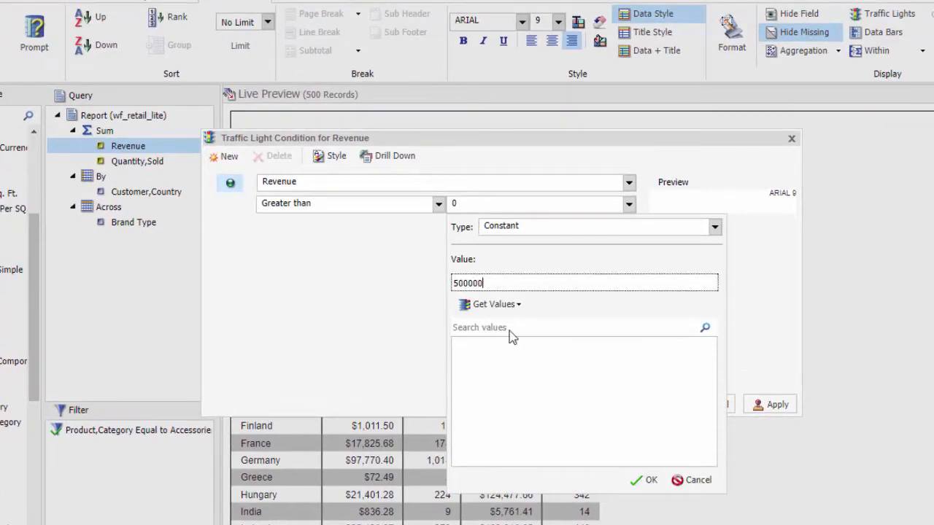
click(642, 480)
- Style the Revenue traffic light condition with bold dark green text and apply it to the report
click(329, 155)
click(318, 191)
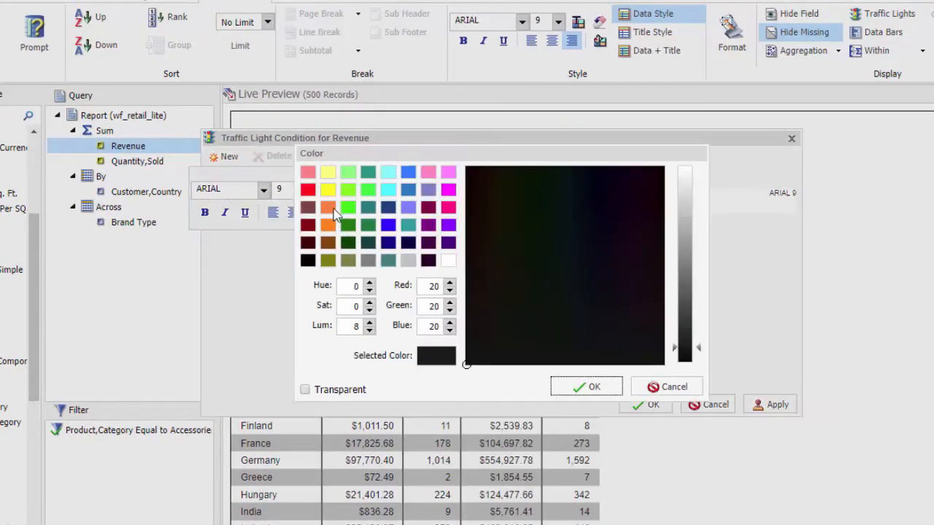
click(348, 224)
click(588, 387)
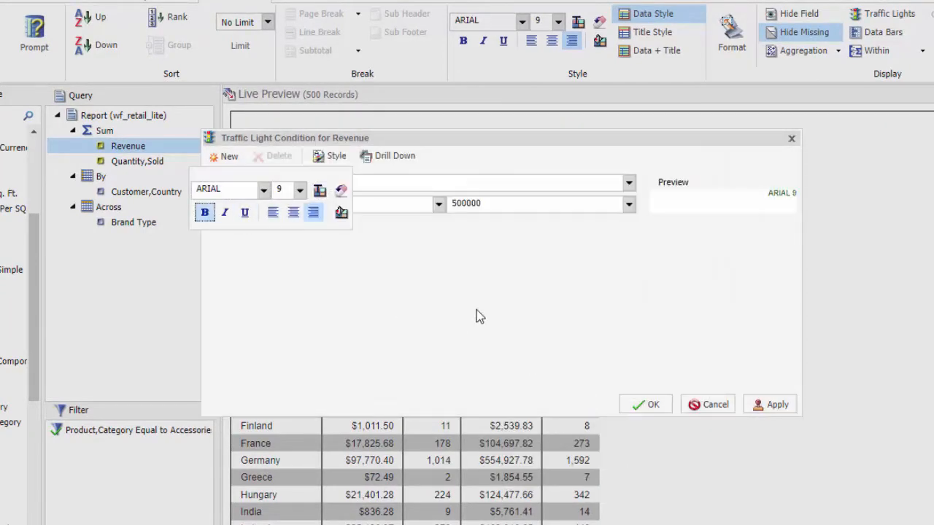
click(640, 406)
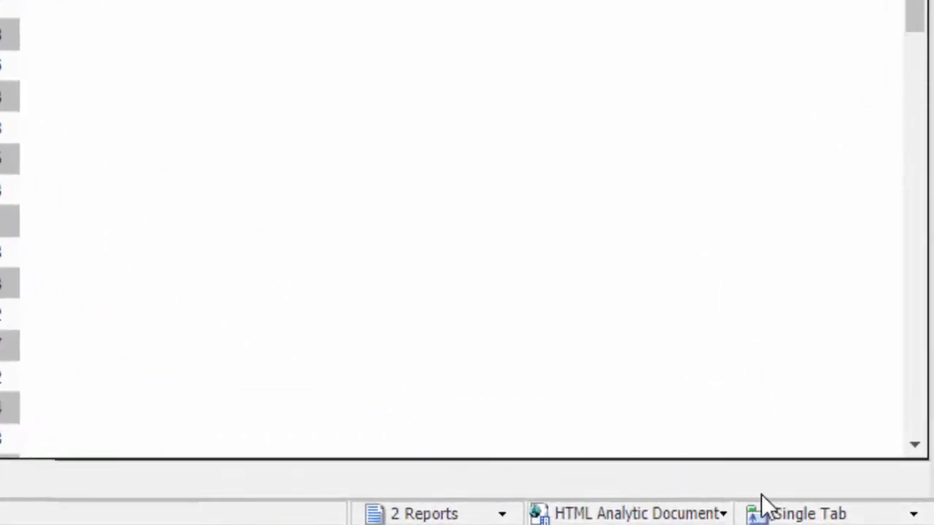
- Set the output location to New Window and run the report
click(878, 519)
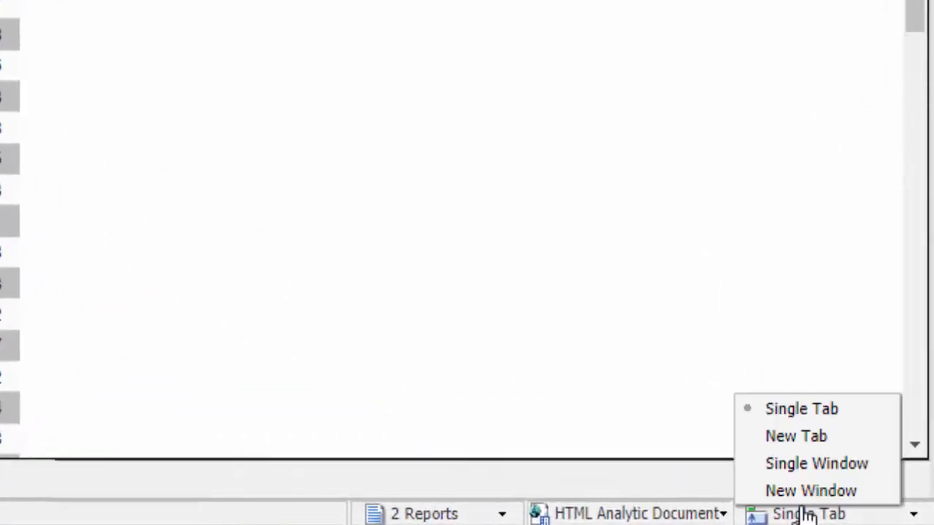
click(815, 493)
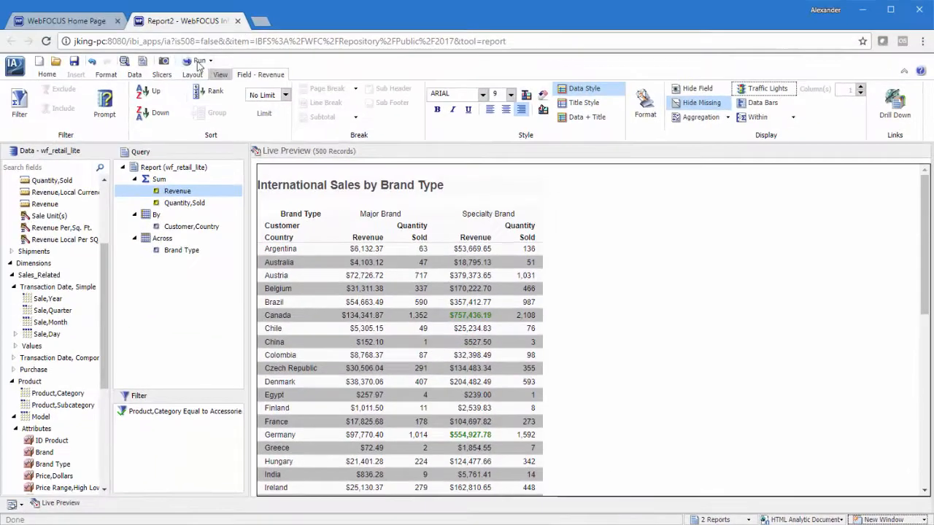
click(192, 63)
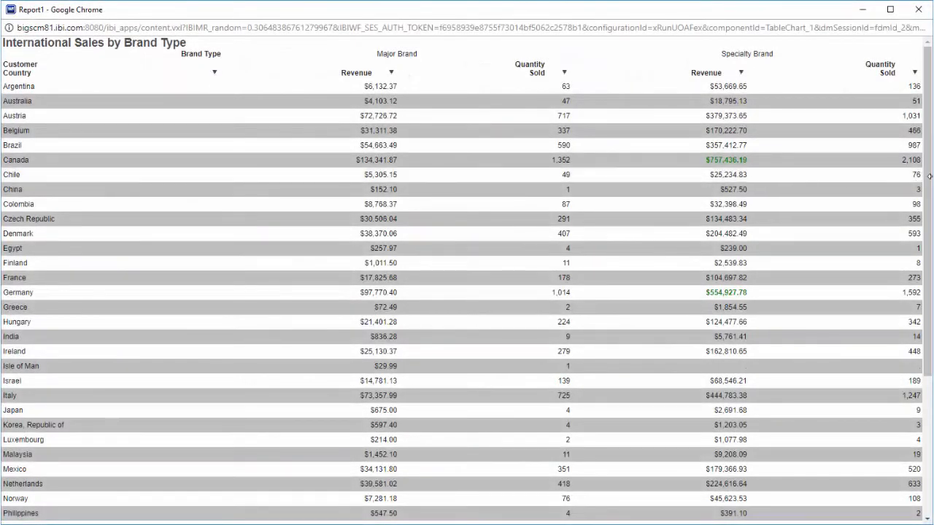
- Narrow the report output window from both sides so that the columns refit to its width
drag(930, 175, 728, 179)
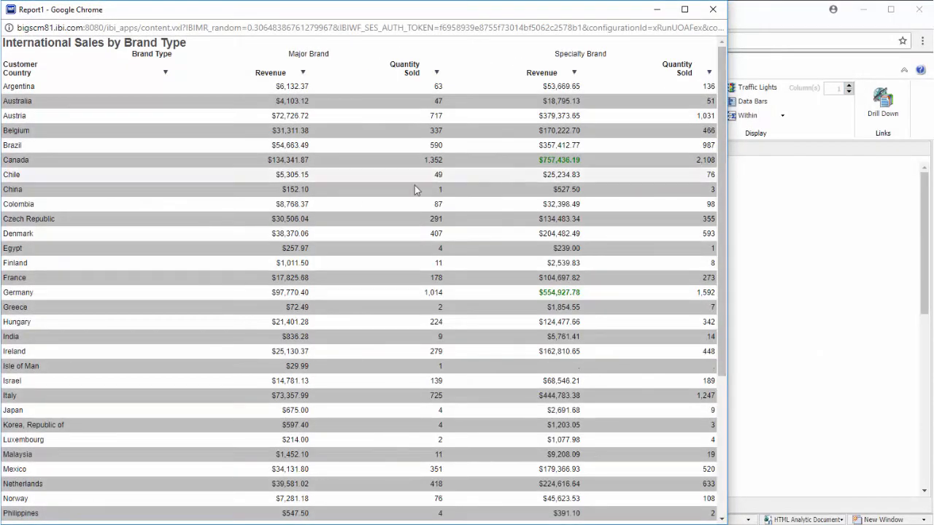
drag(3, 190, 297, 214)
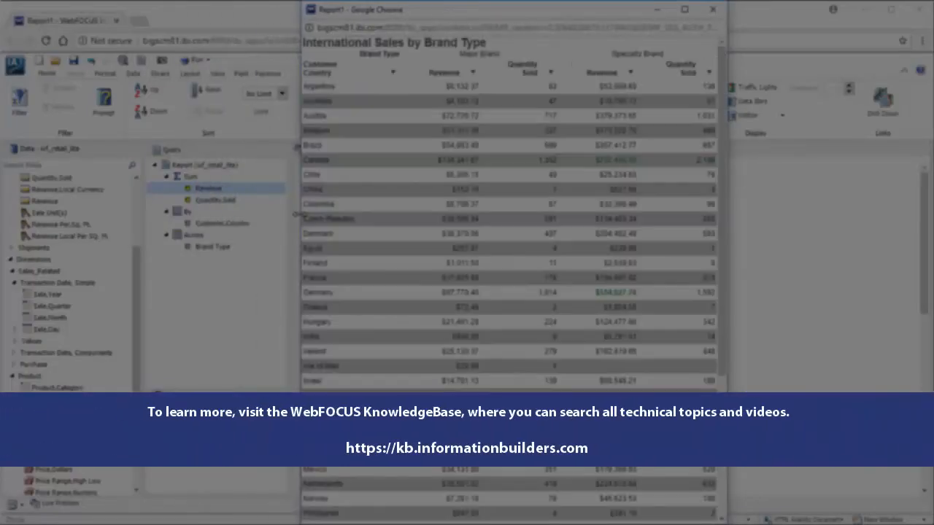